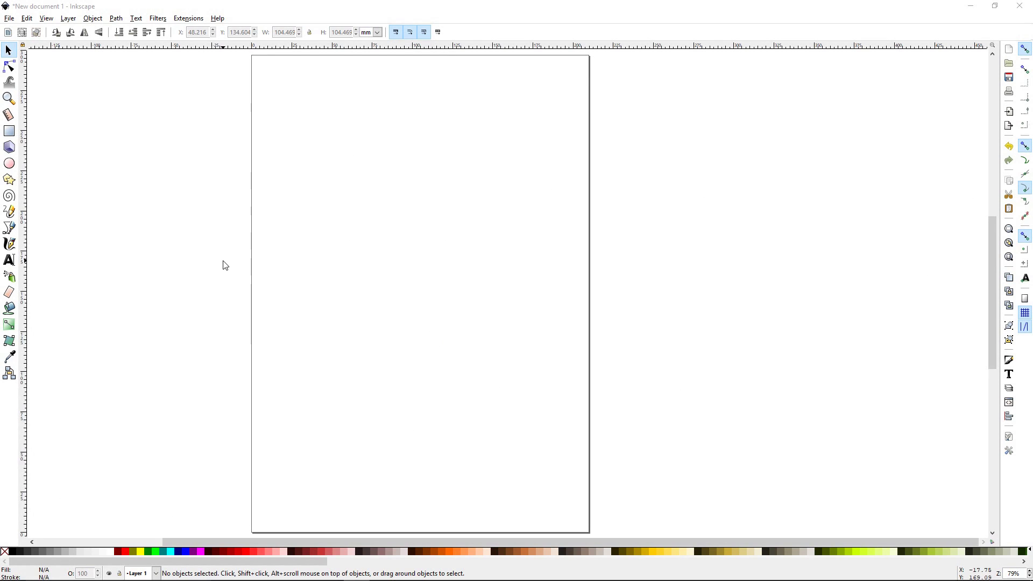
Activate the Rectangle tool, which draws with a yellow fill and no stroke.
left_click(8, 131)
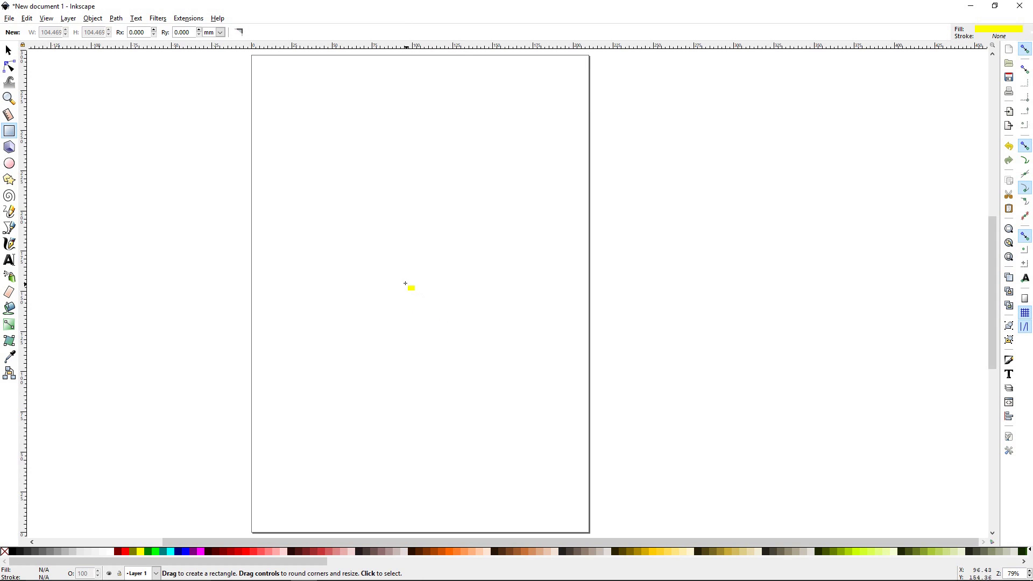
Draw a 127.908 mm square with Ctrl held and move it up and left on the page.
key("ctrl")
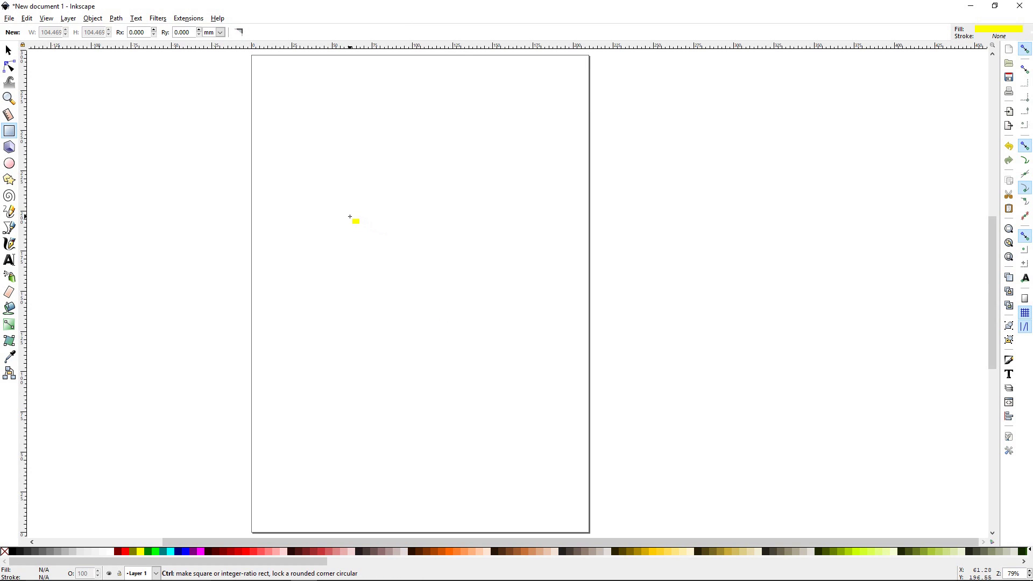
mouse_move(349, 215)
left_mouse_down()
mouse_move(388, 265)
mouse_move(558, 424)
left_mouse_up()
key("s")
left_click_drag(463, 326, 428, 252)
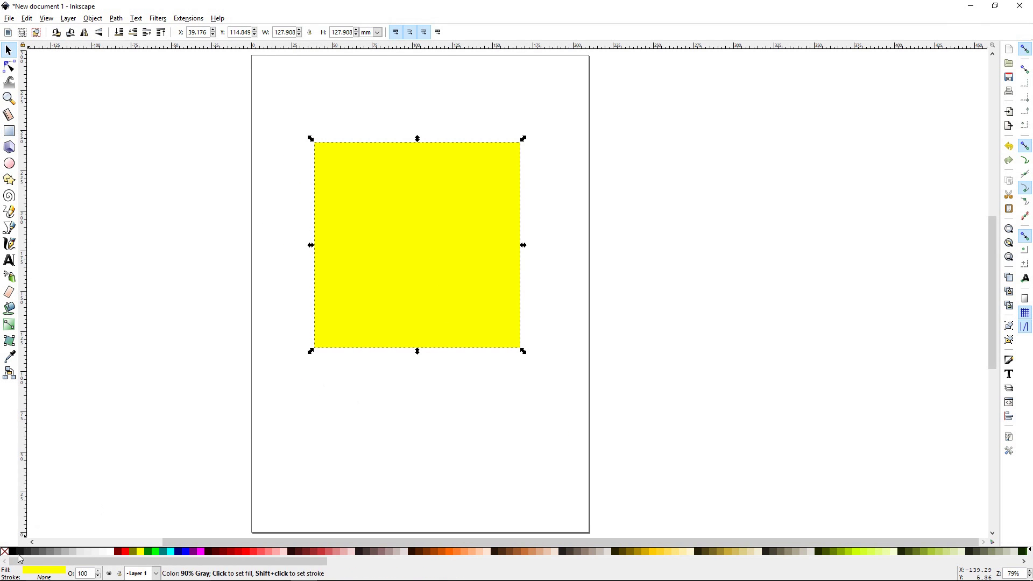
Try palette colours from red through gold and grey, settling on a yellow-green fill.
left_click(250, 552)
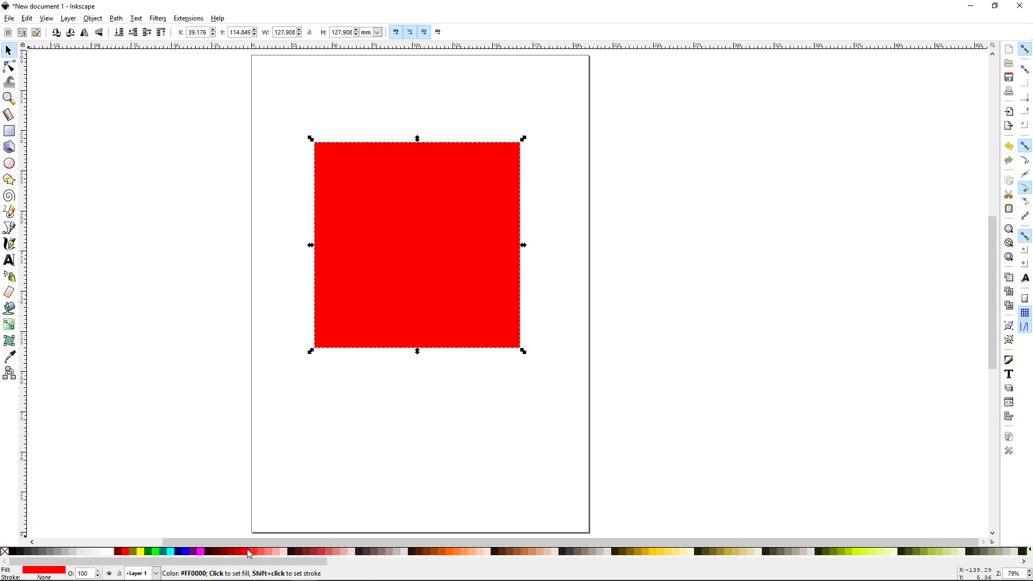
left_click(323, 552)
left_click(383, 554)
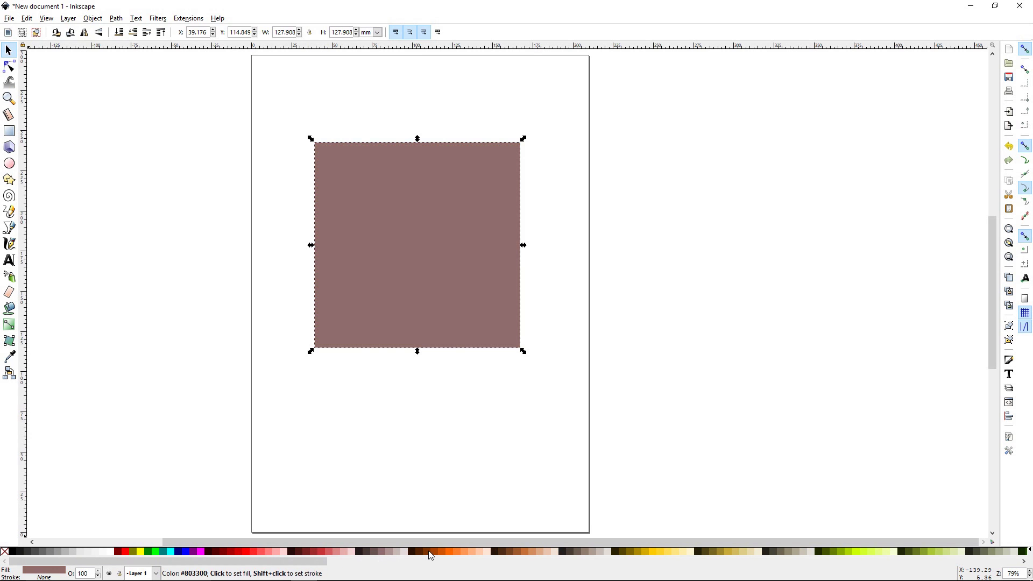
left_click(441, 552)
left_click(517, 552)
left_click(592, 552)
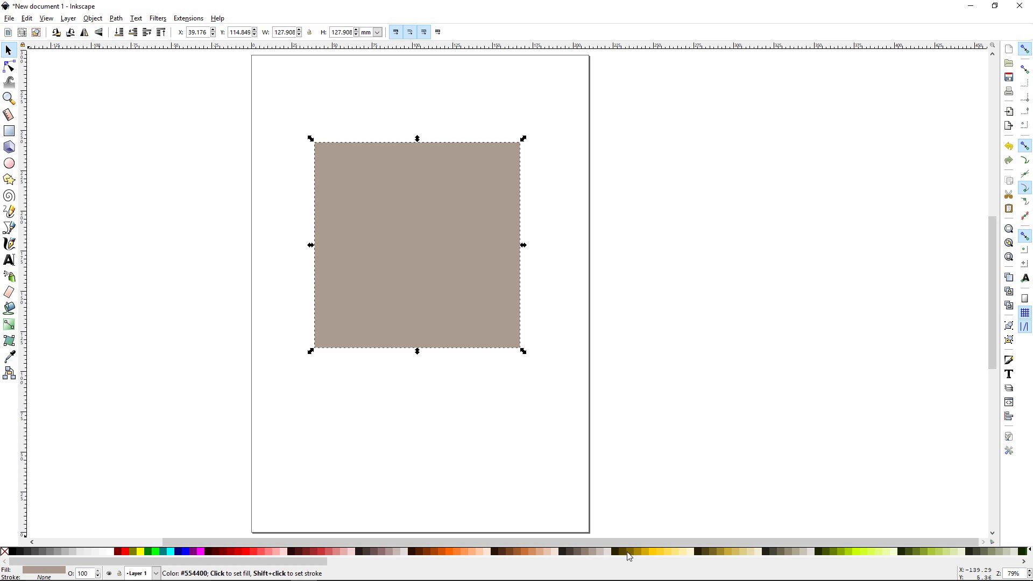
left_click(649, 551)
left_click(764, 552)
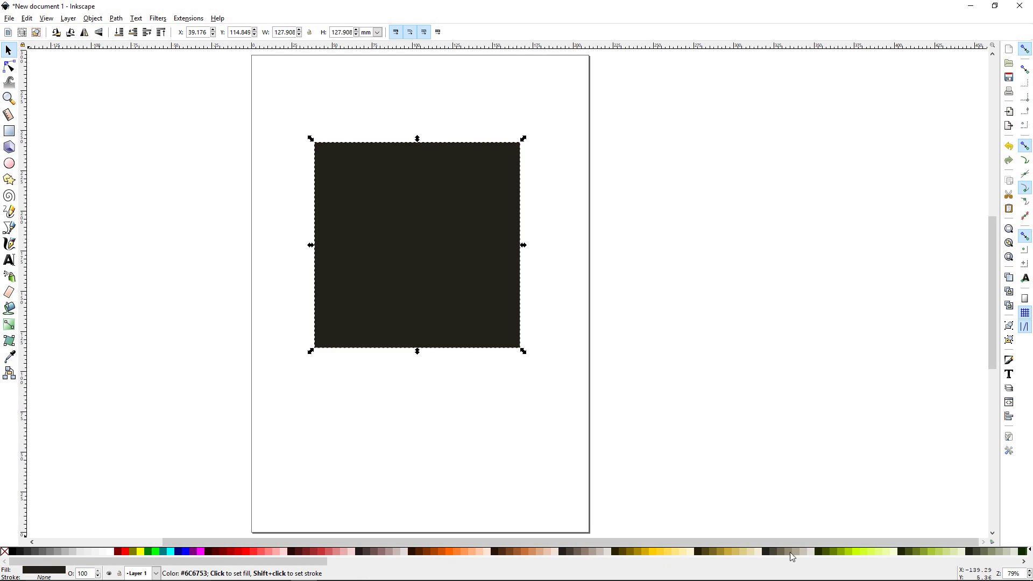
left_click(805, 552)
left_click(853, 551)
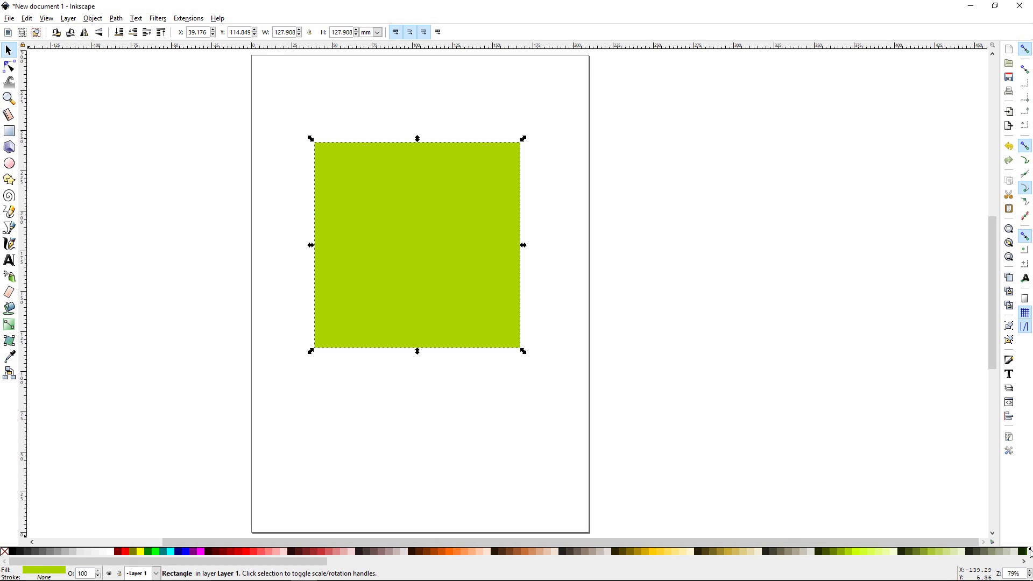
left_click(1028, 551)
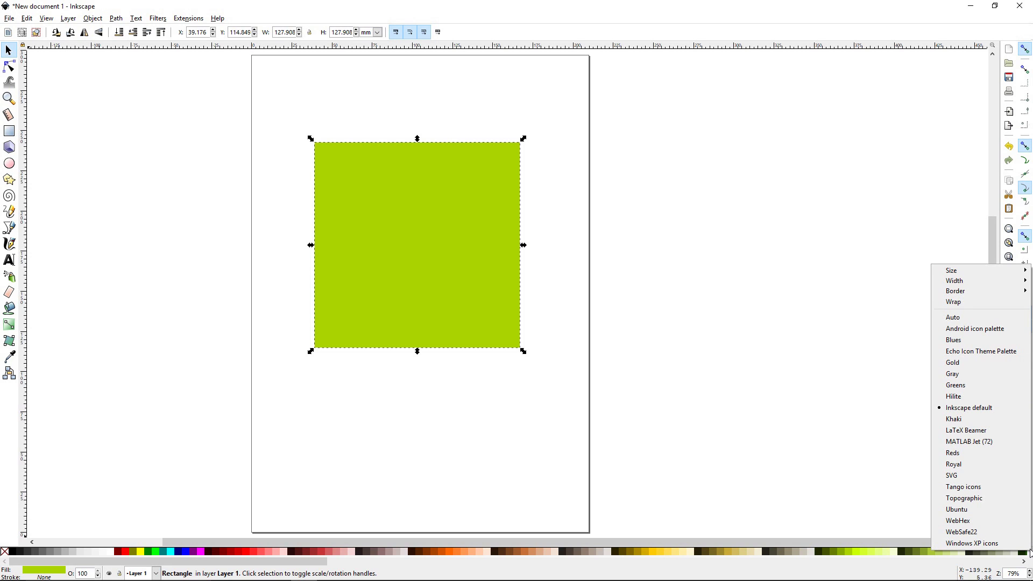
Dismiss the palette options with Inkscape default kept, then bring up the Object menu.
left_click(988, 413)
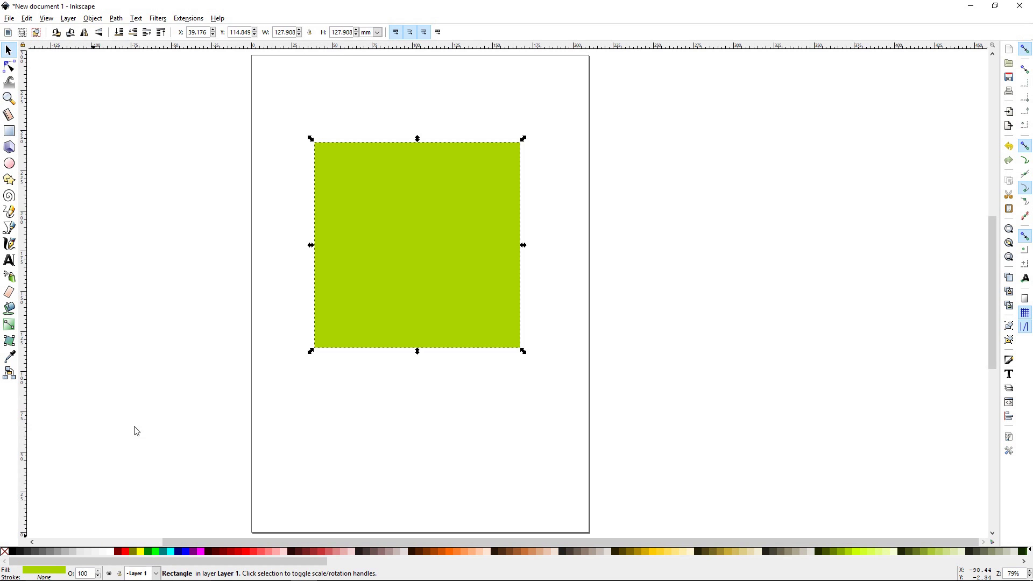
left_click(96, 19)
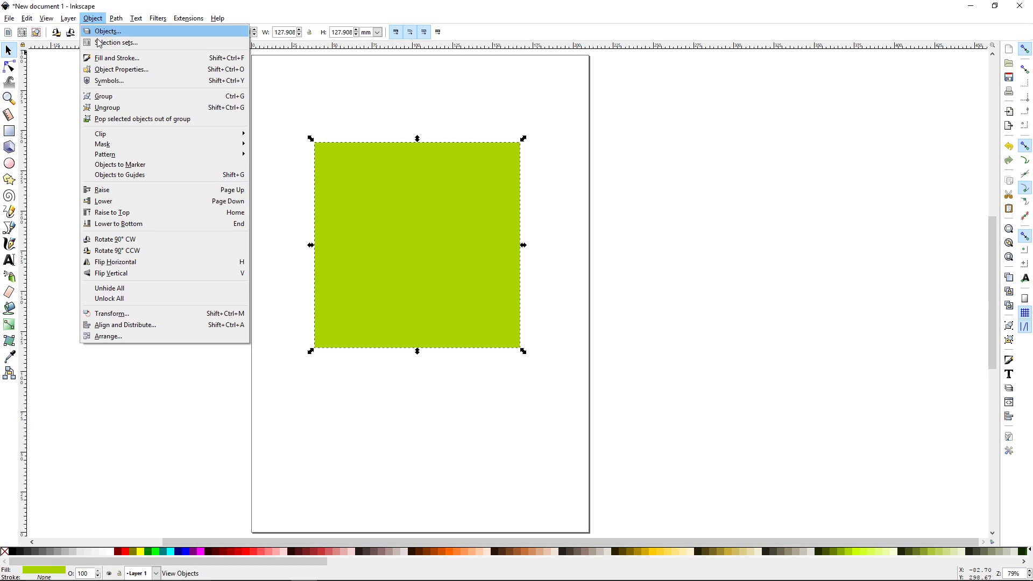
In Fill and Stroke, remove the square's fill, then restore a flat colour fill.
left_click(138, 58)
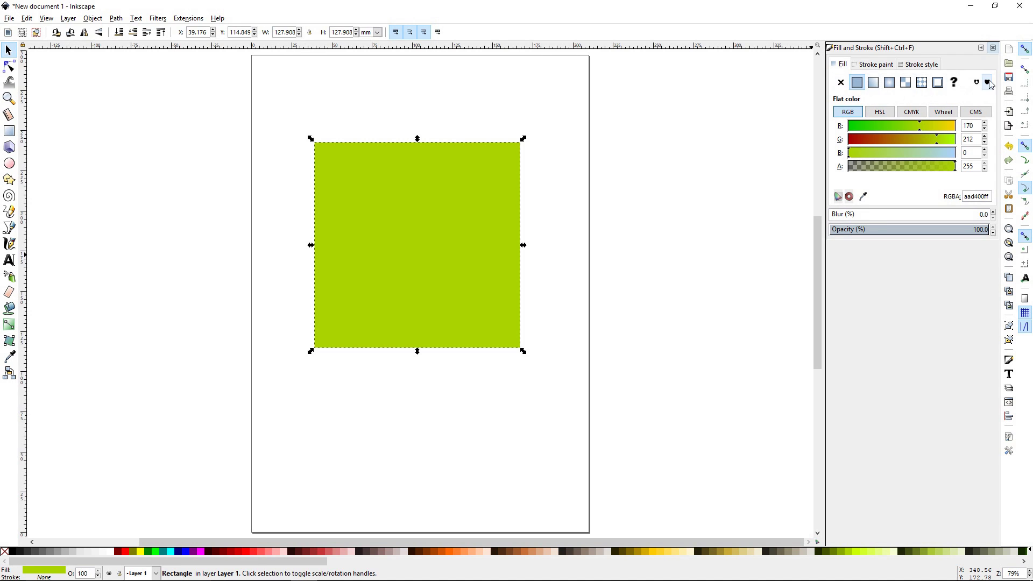
left_click(841, 84)
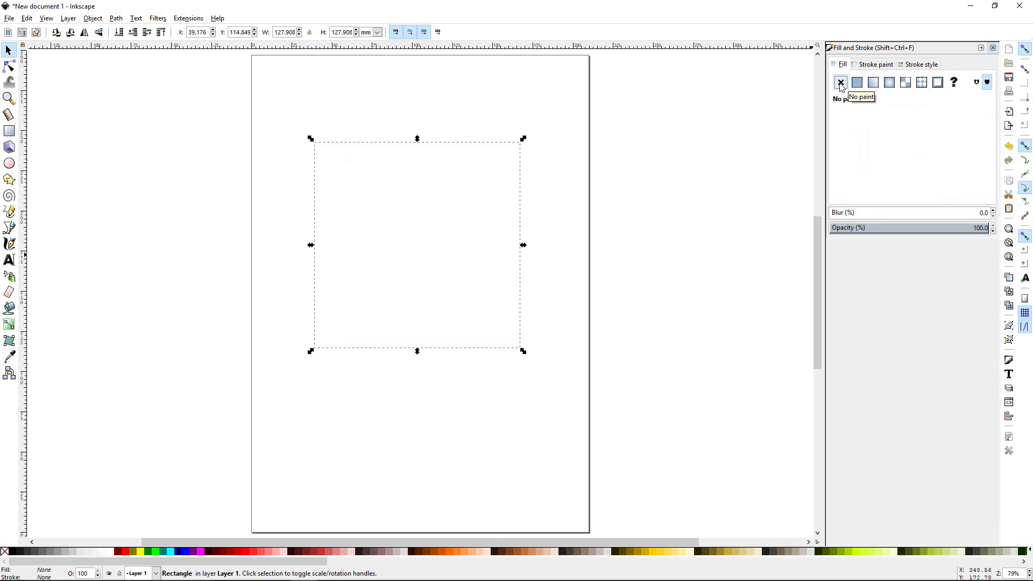
left_click(857, 86)
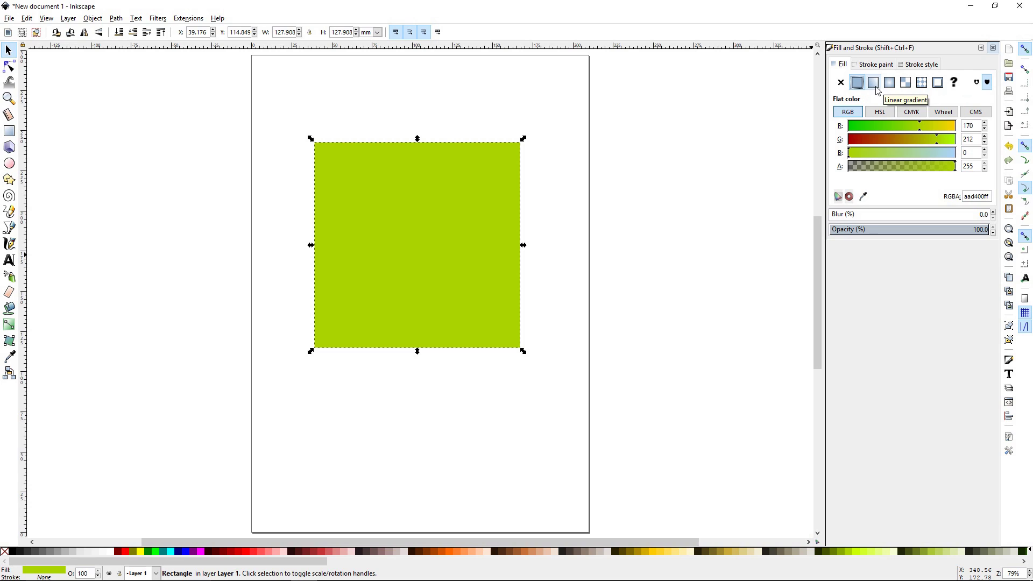
Try a Stripes 1:1 pattern, then give the square a swatch fill with nonzero fill rule.
left_click(922, 84)
left_click(990, 115)
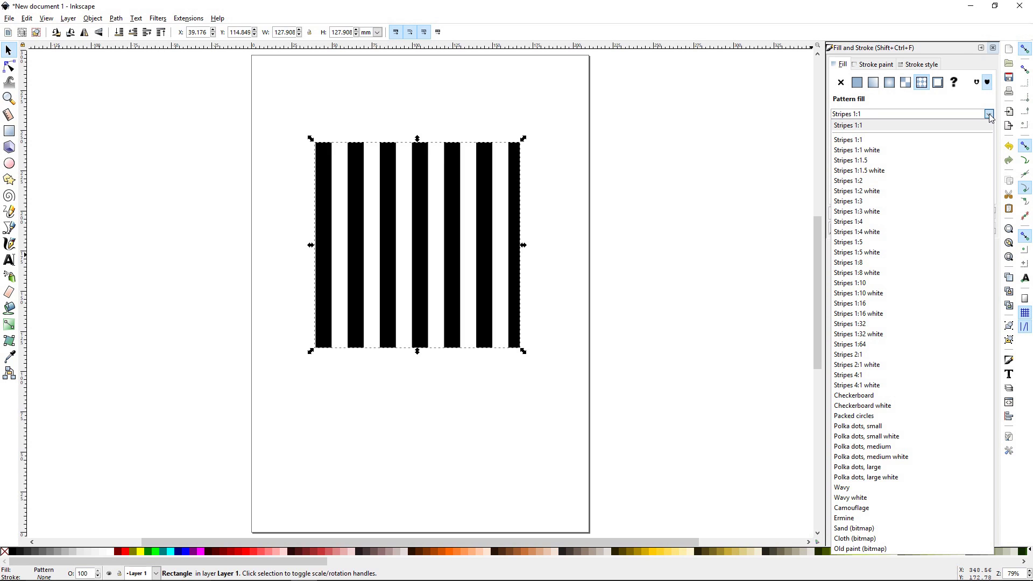
left_click(980, 110)
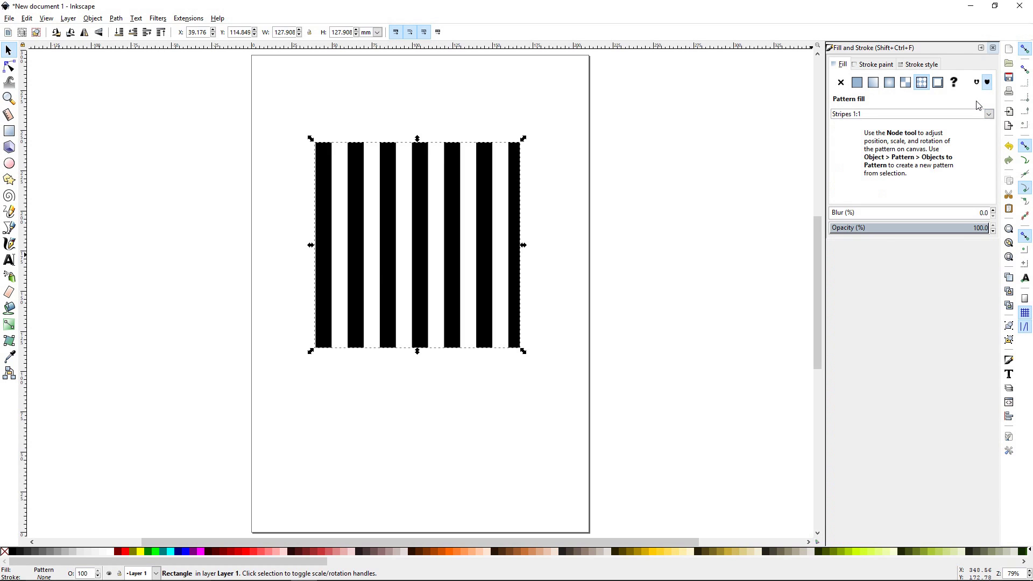
left_click(938, 85)
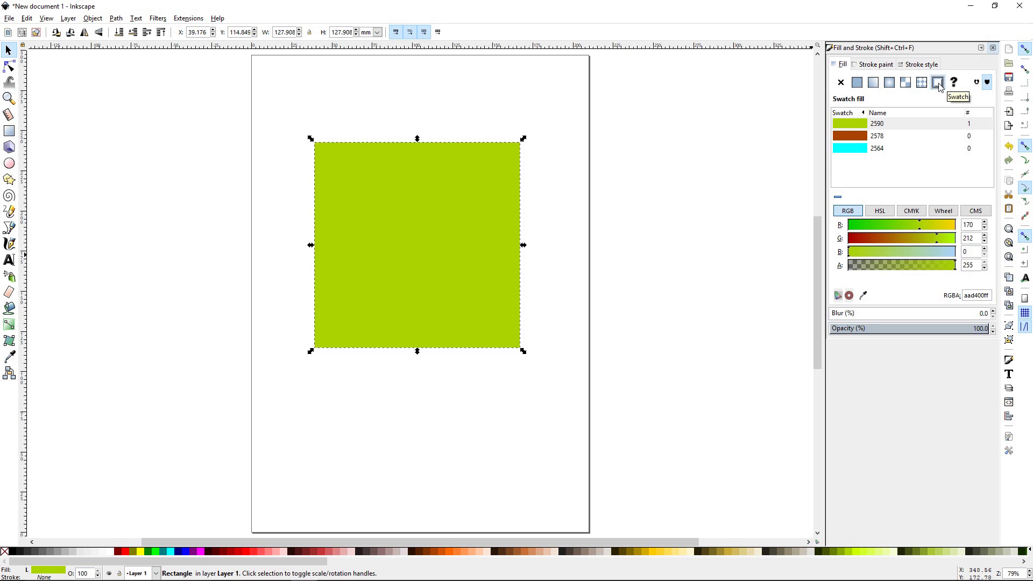
left_click(988, 86)
left_click(9, 244)
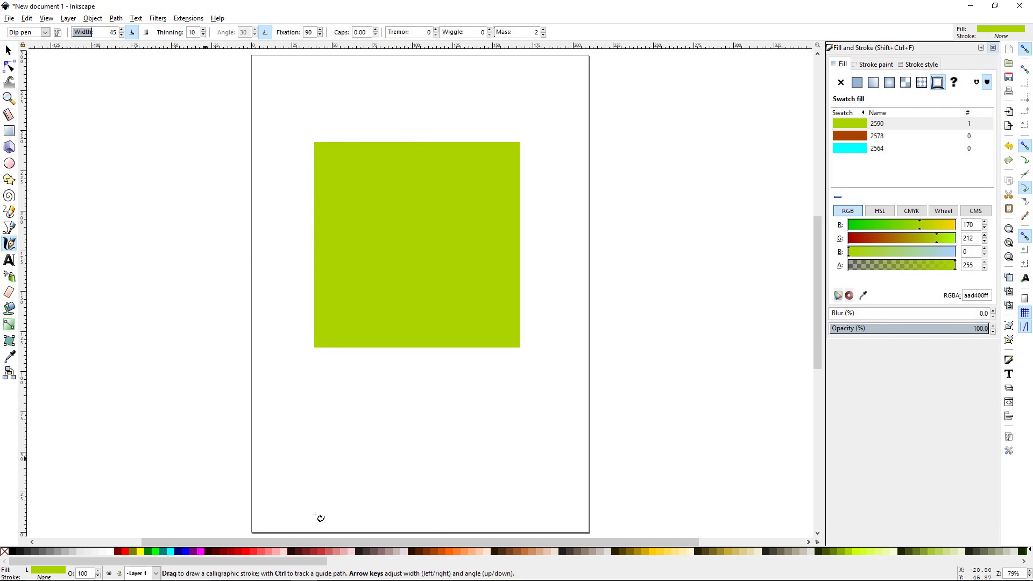
mouse_move(316, 442)
left_mouse_down()
mouse_move(526, 446)
mouse_move(602, 407)
mouse_move(530, 381)
mouse_move(478, 440)
mouse_move(596, 482)
mouse_move(733, 444)
left_mouse_up()
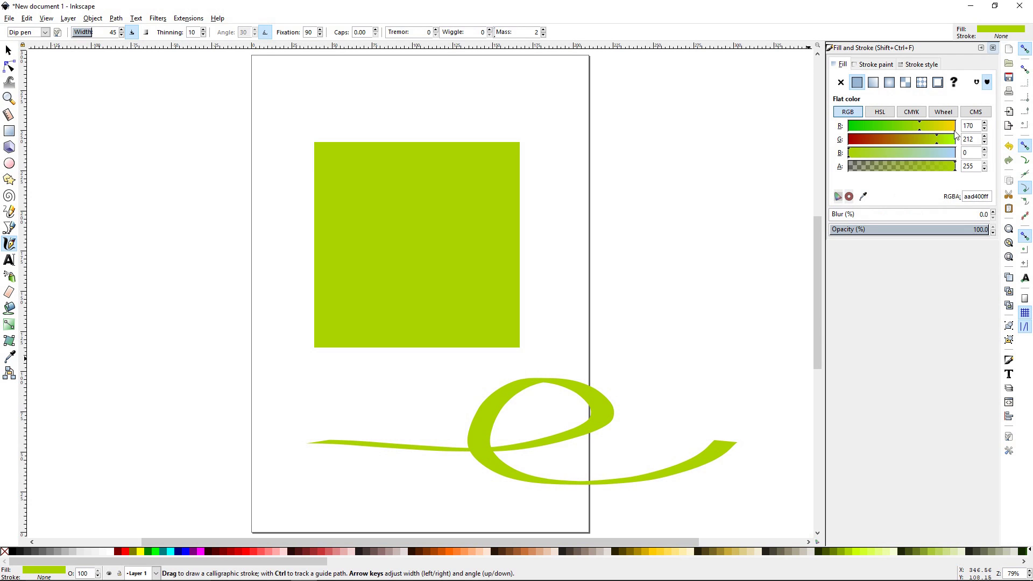
left_click(988, 84)
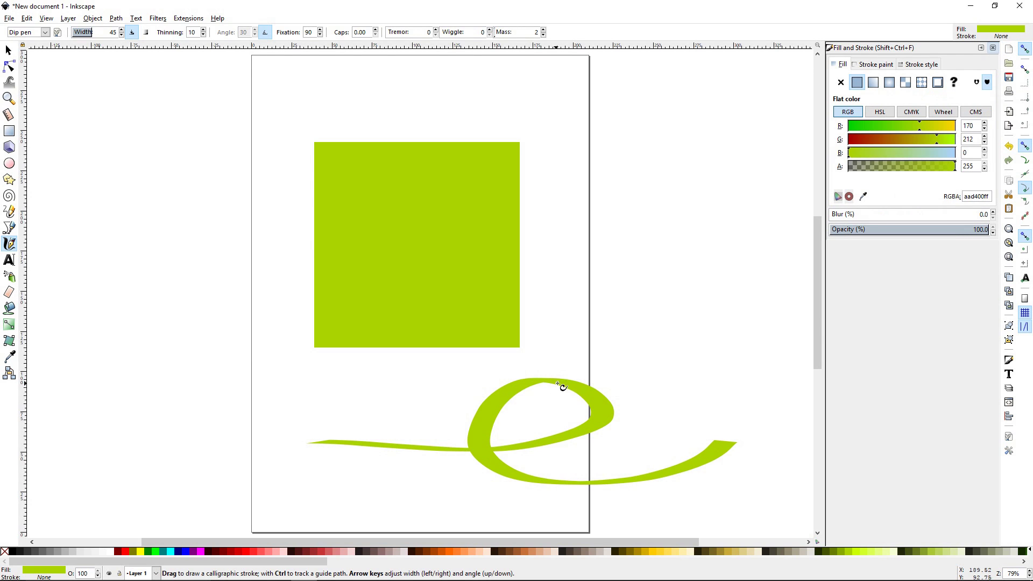
left_click(976, 85)
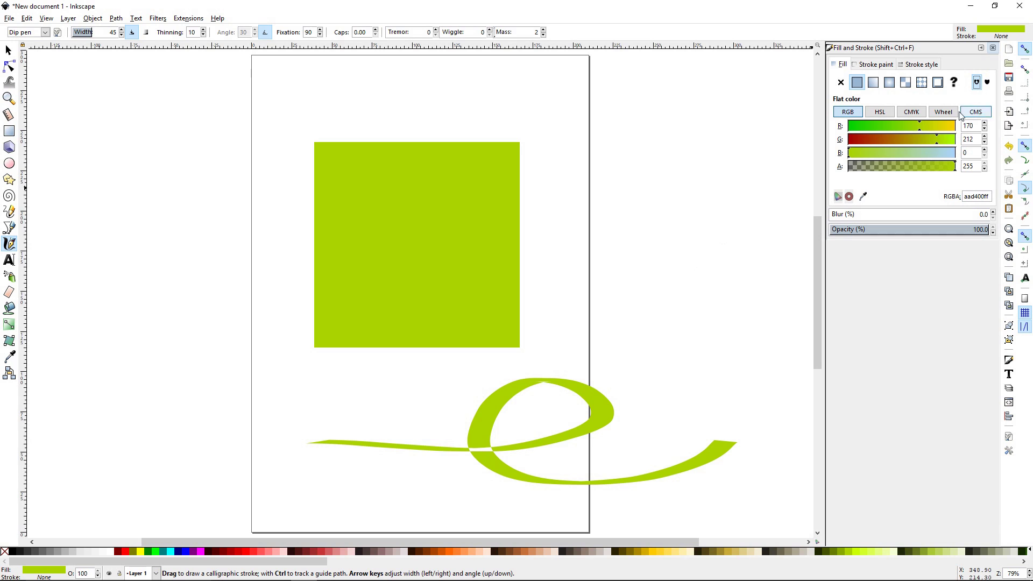
left_click(11, 49)
key("Delete")
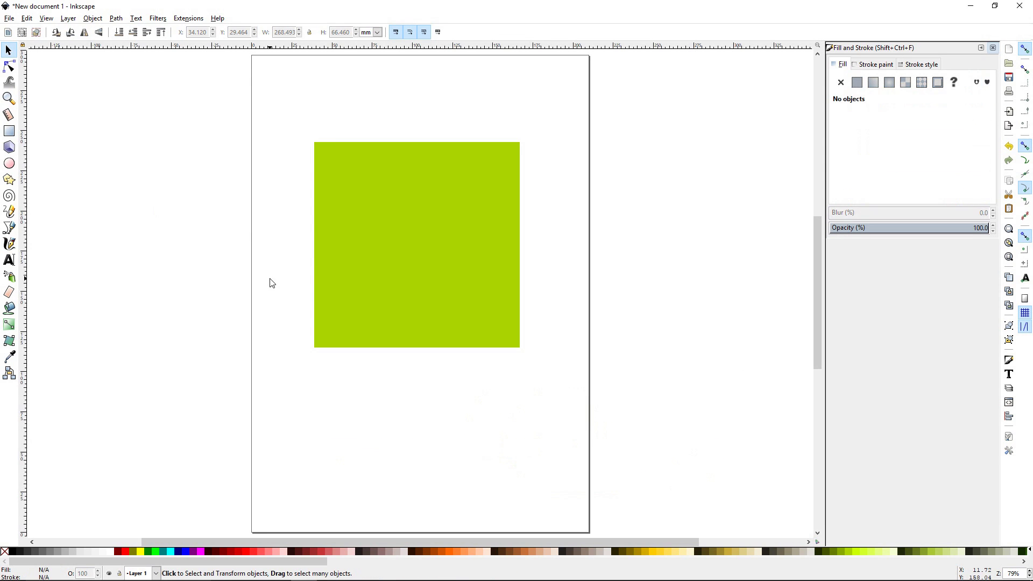
left_click(418, 281)
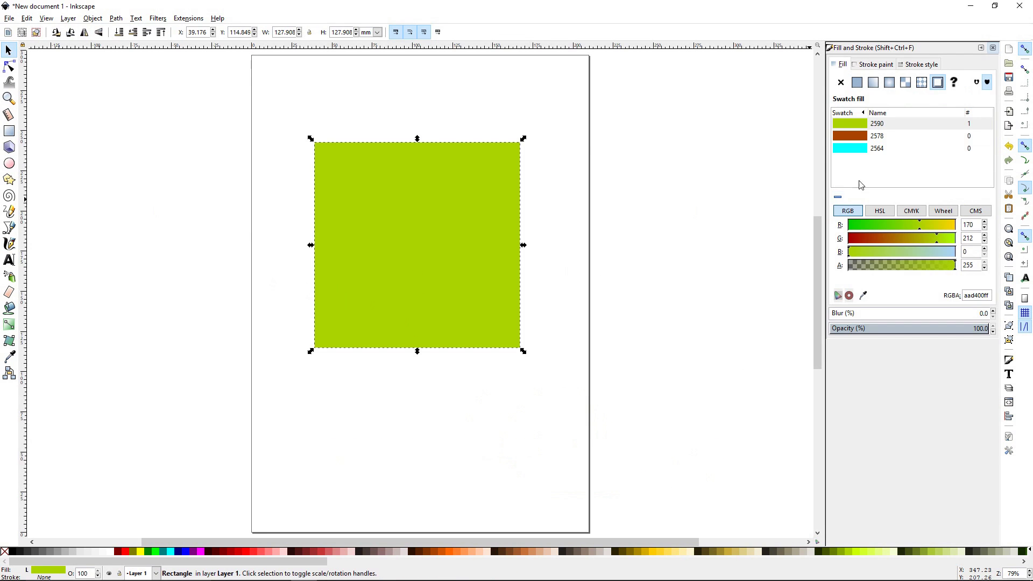
Return to a flat fill and adjust the RGB sliders to brown 976815ff (151, 104, 21).
left_click(857, 85)
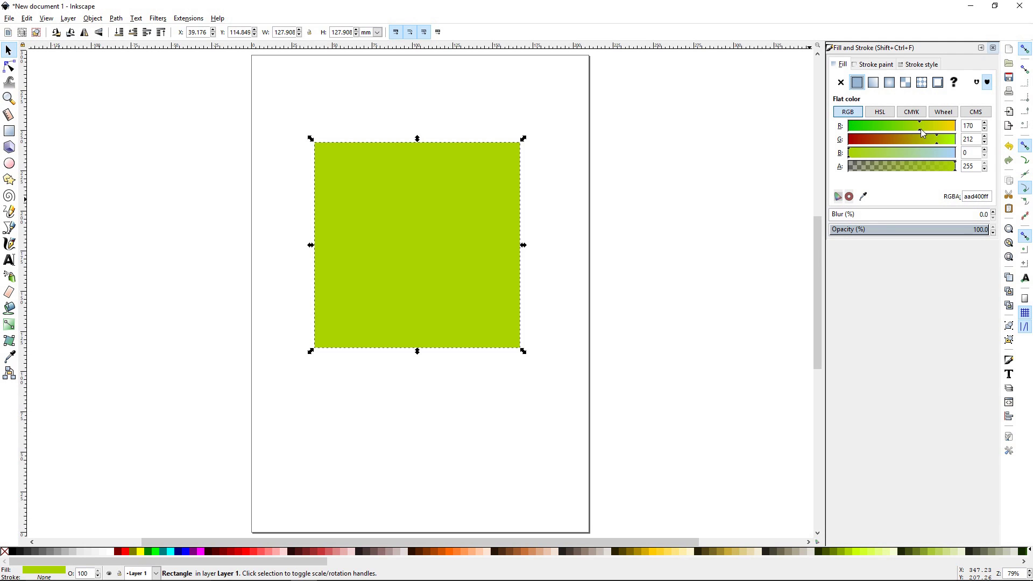
left_click_drag(920, 129, 856, 161)
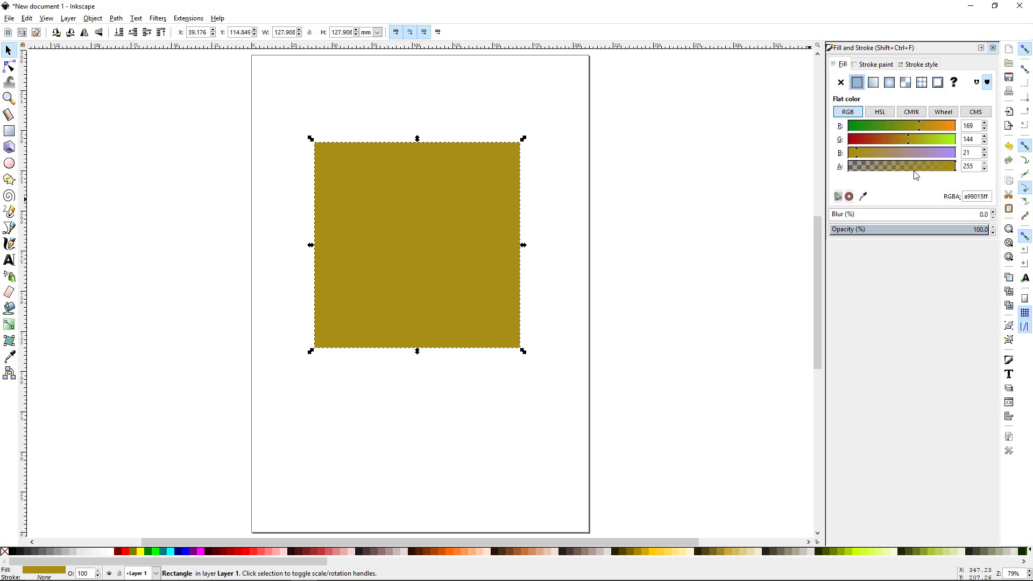
left_click_drag(984, 126, 986, 134)
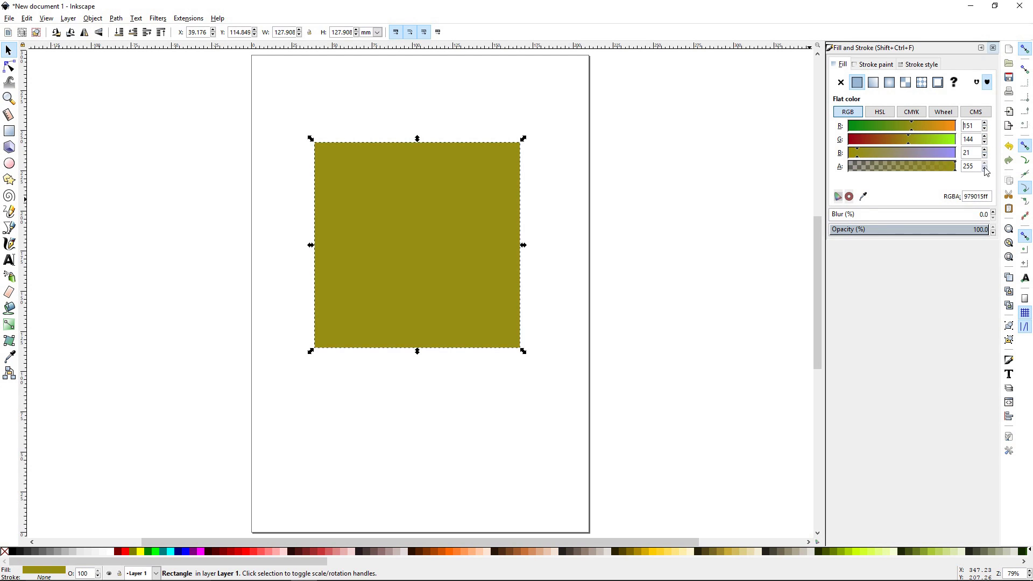
left_click(990, 196)
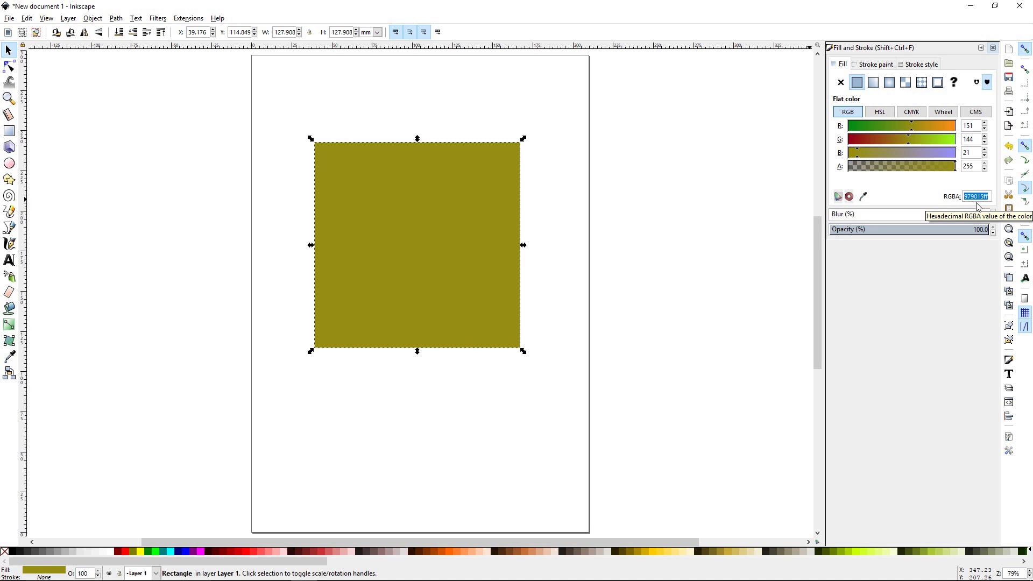
left_click_drag(880, 142, 892, 141)
left_click_drag(990, 197, 924, 195)
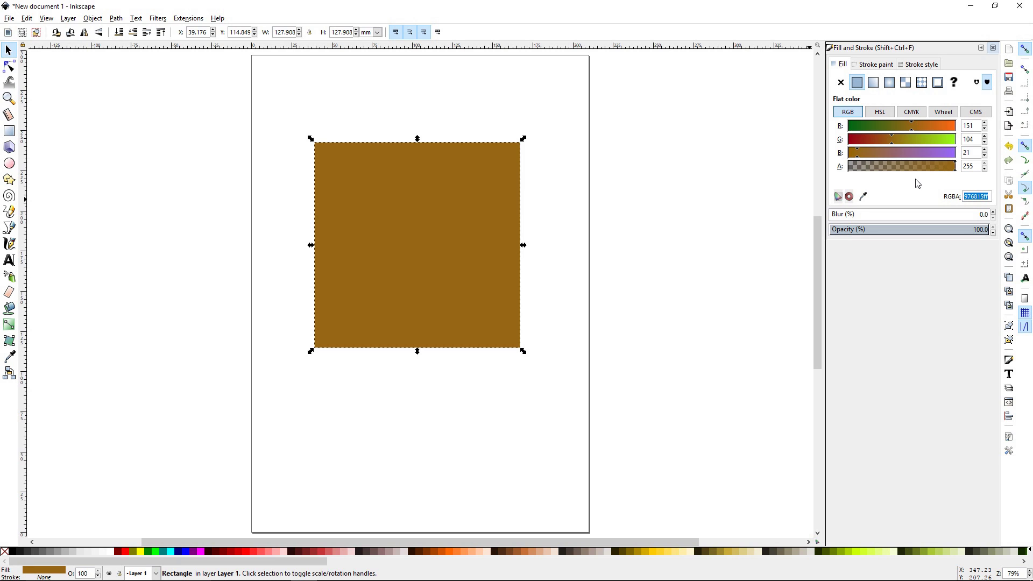
left_click(882, 113)
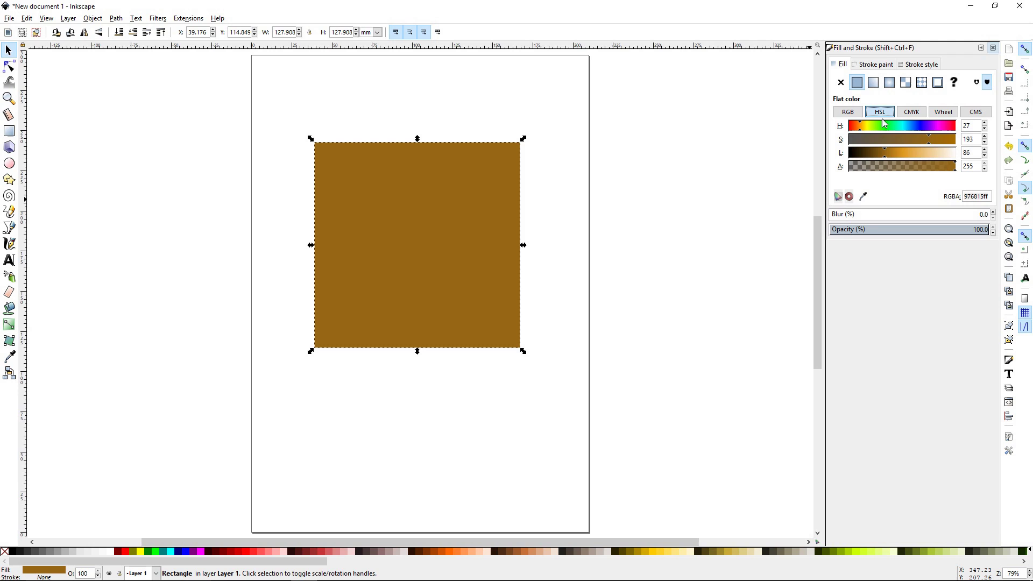
Drag the HSL hue, saturation and lightness sliders to a muted olive, 888b3bff.
left_click_drag(860, 130, 892, 143)
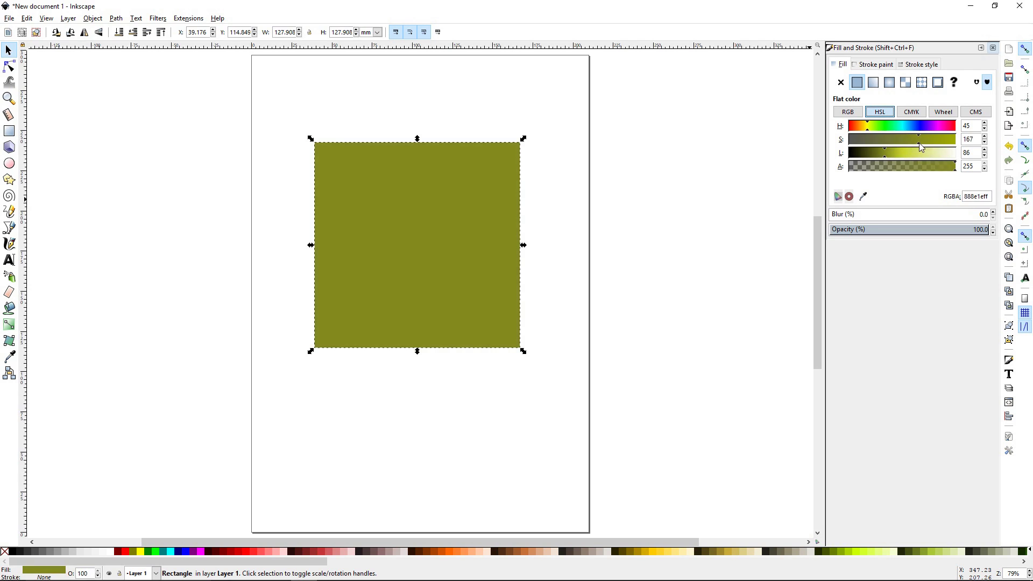
left_click_drag(918, 143, 891, 155)
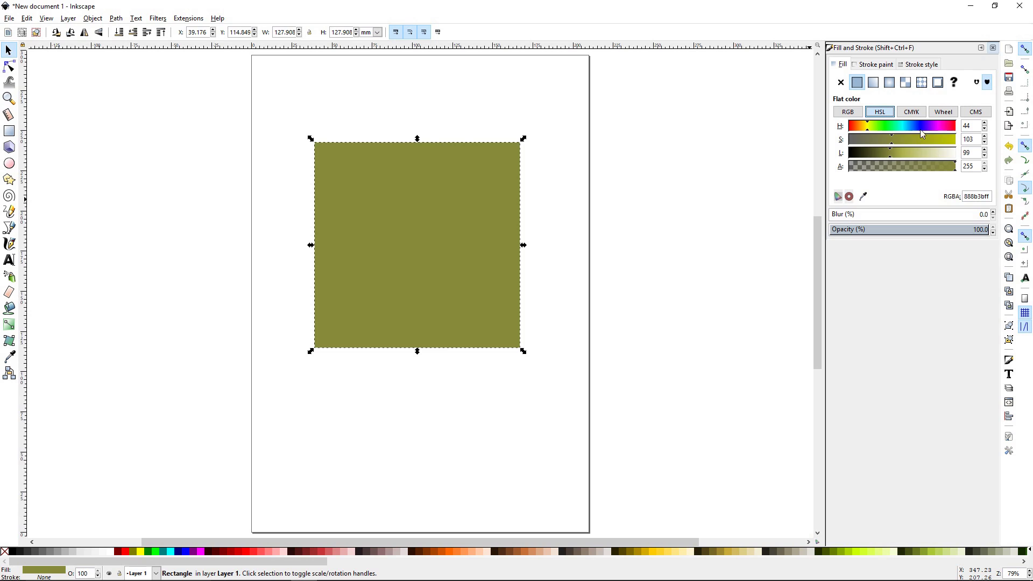
left_click(913, 112)
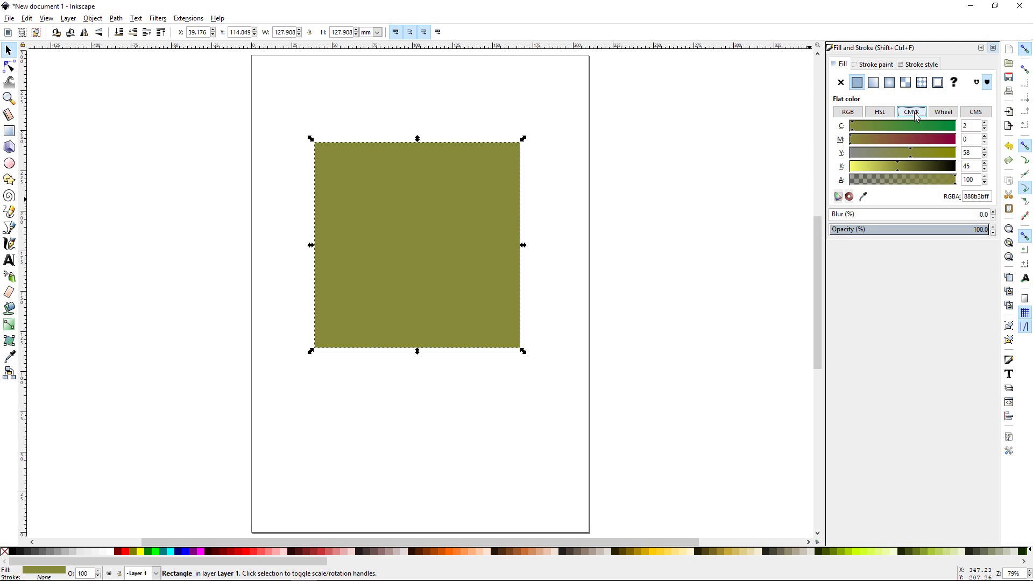
Lower the CMYK yellow slightly, then pick medium green 499565ff on the colour wheel.
left_click_drag(910, 149, 902, 148)
left_click(948, 113)
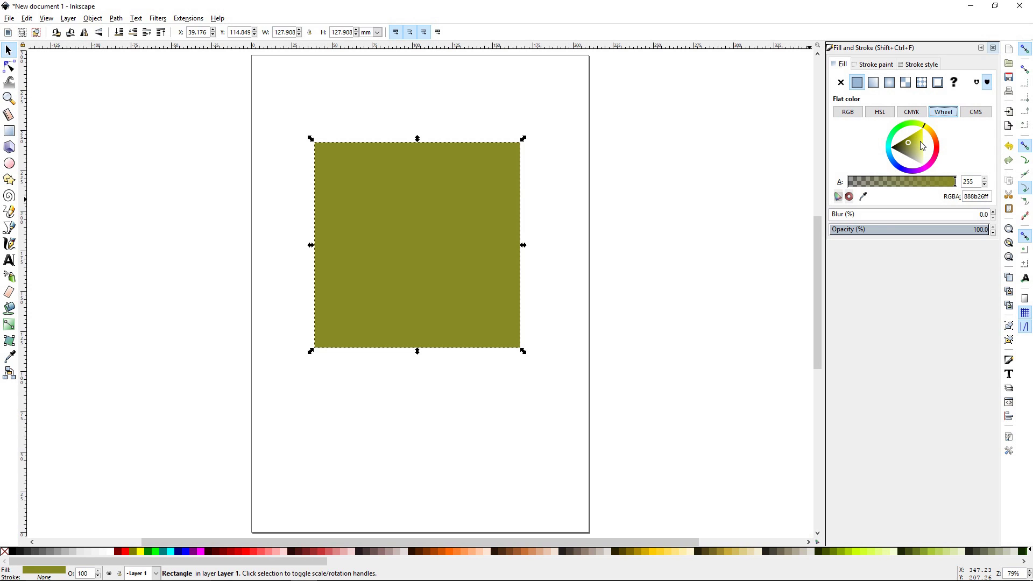
left_click(930, 131)
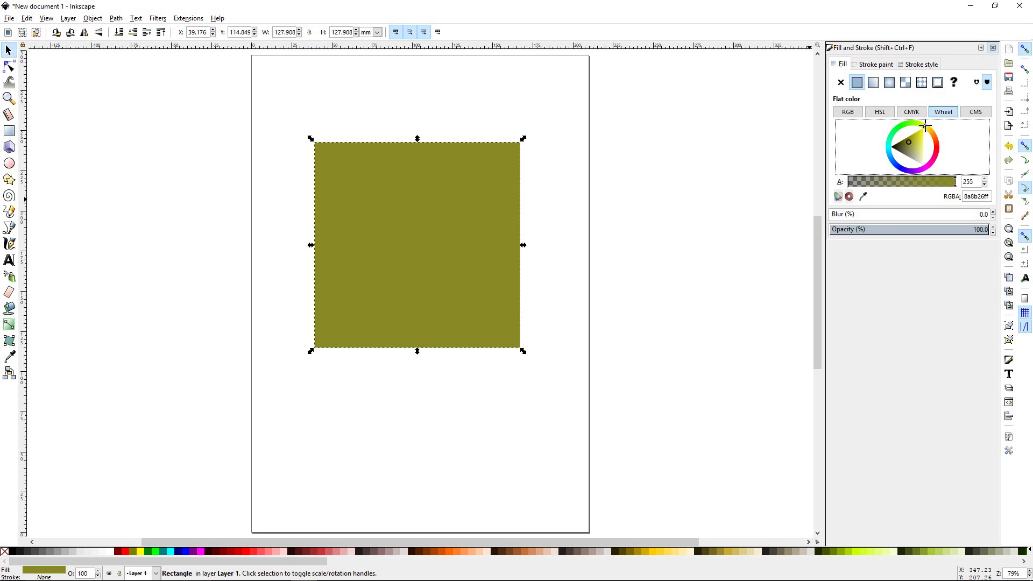
mouse_move(930, 131)
left_mouse_down()
mouse_move(934, 155)
mouse_move(916, 170)
mouse_move(894, 160)
mouse_move(897, 141)
mouse_move(913, 150)
left_mouse_up()
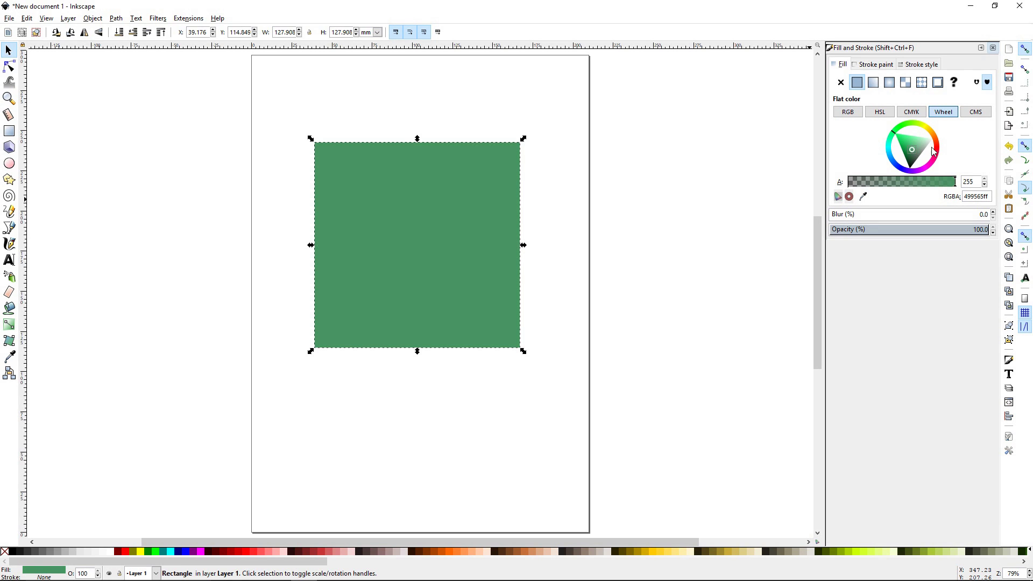
Look over the CMS options, then read the green fill back as RGB 73, 149, 101.
left_click(976, 113)
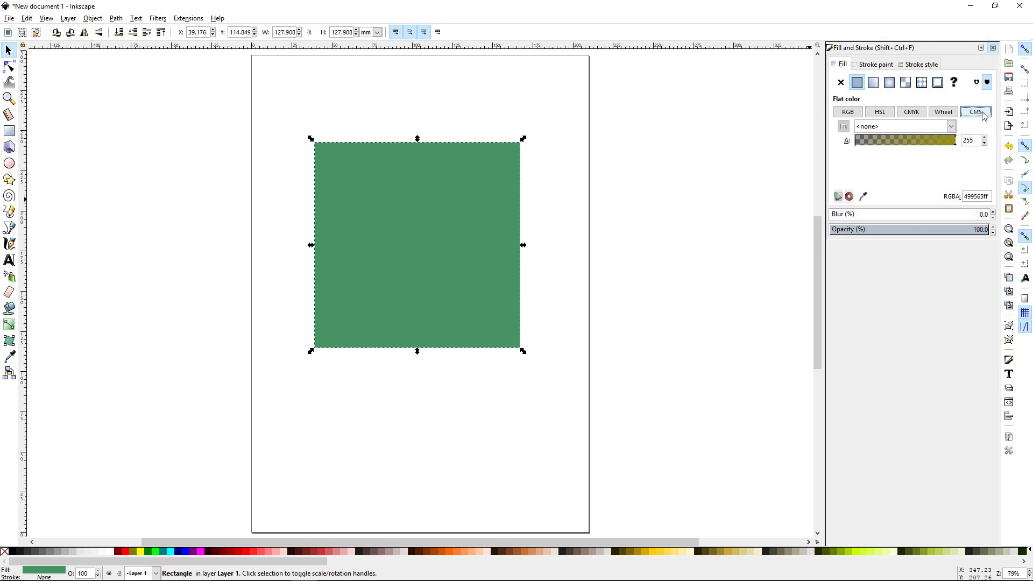
left_click(851, 115)
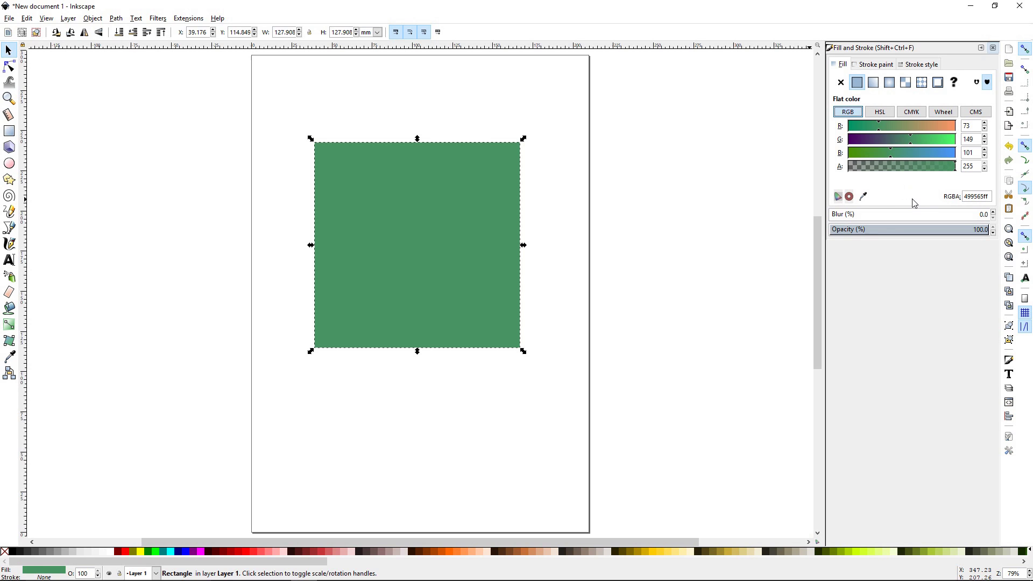
left_click(994, 213)
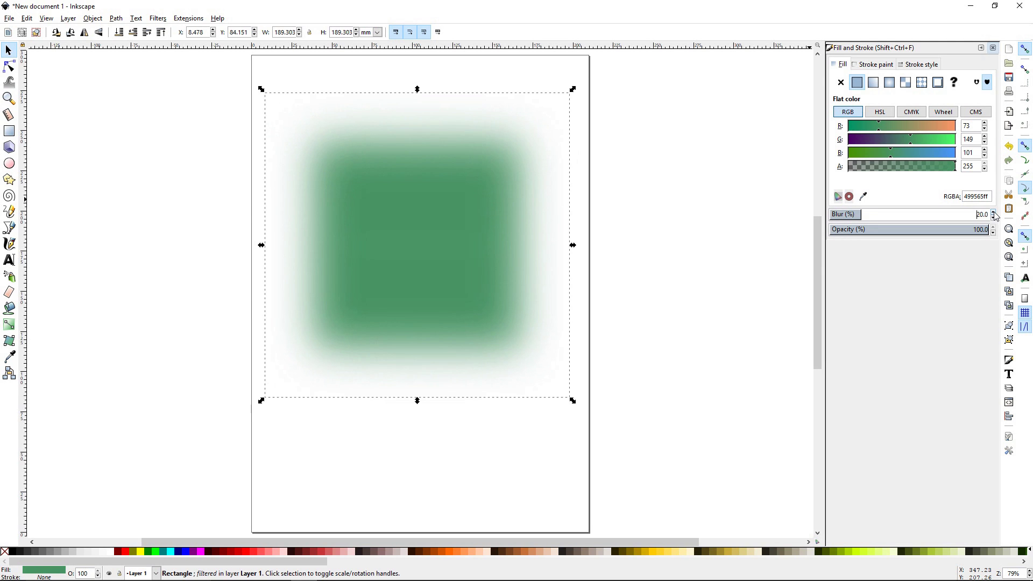
left_click(994, 218)
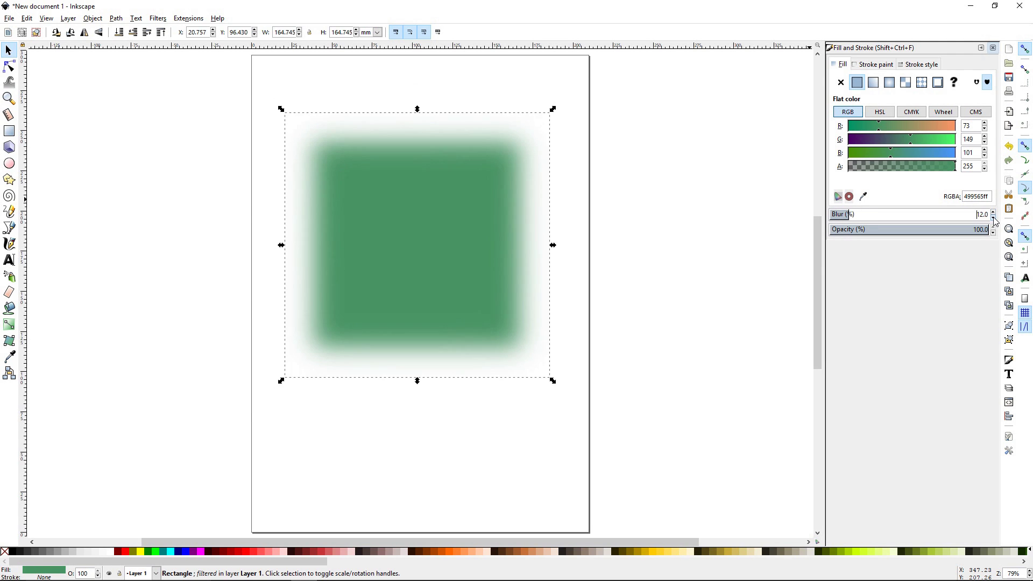
left_click(994, 218)
left_click(994, 218)
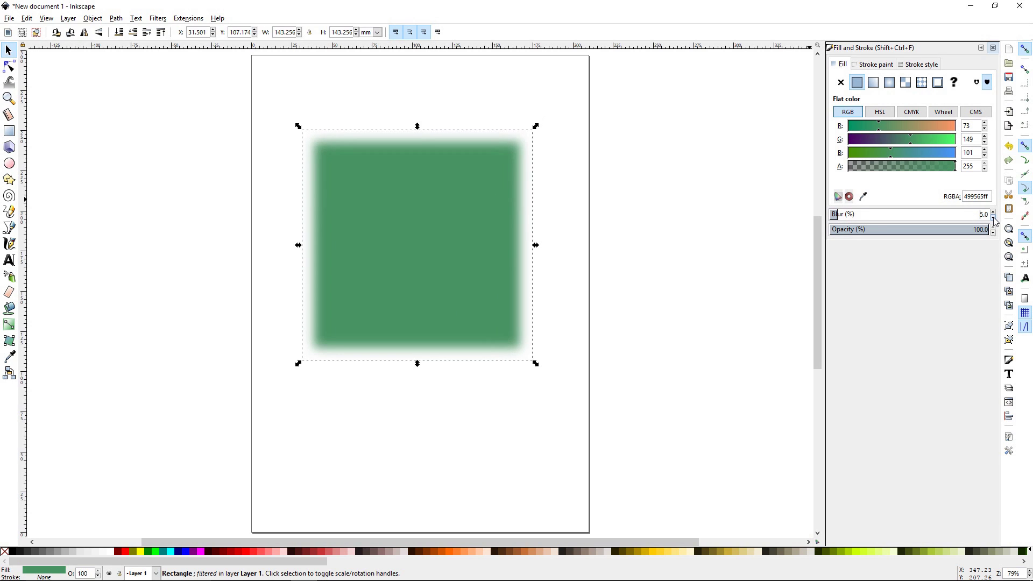
left_click(993, 218)
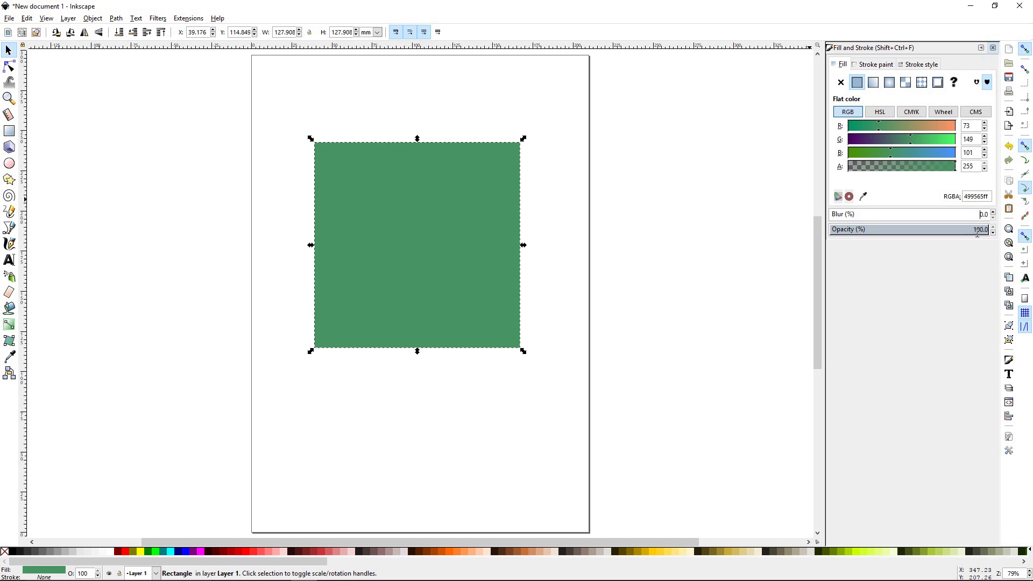
left_click(994, 237)
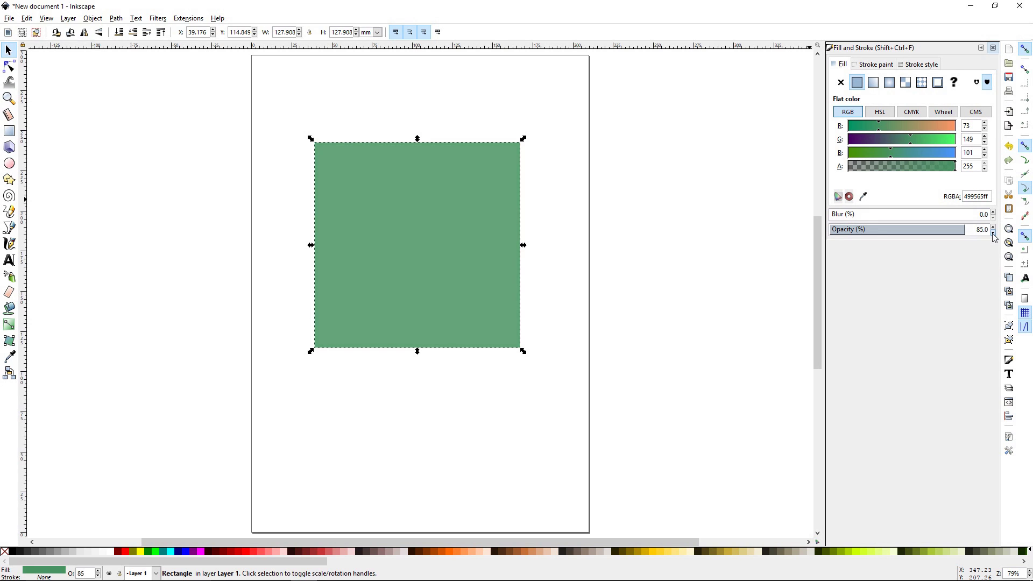
Fade the square to 0 opacity, recolour it magenta ff00ff, and restore full 100% opacity.
left_click_drag(994, 237, 993, 237)
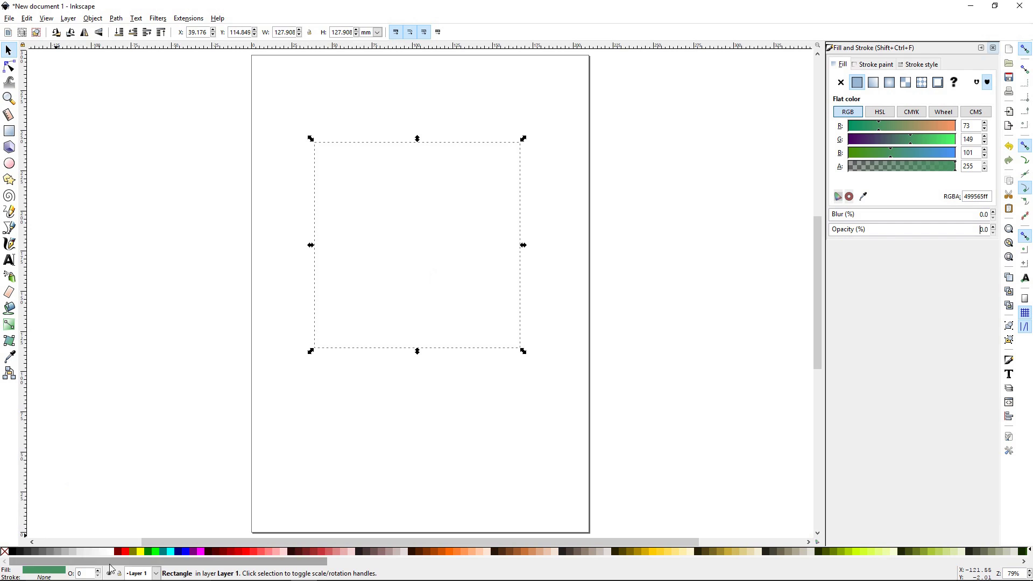
left_click(126, 551)
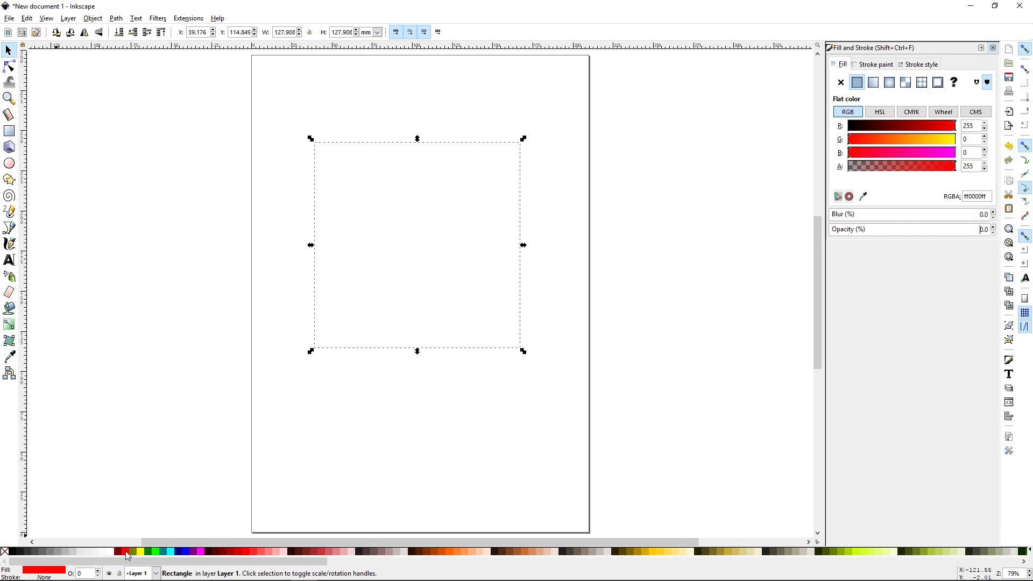
left_click(201, 552)
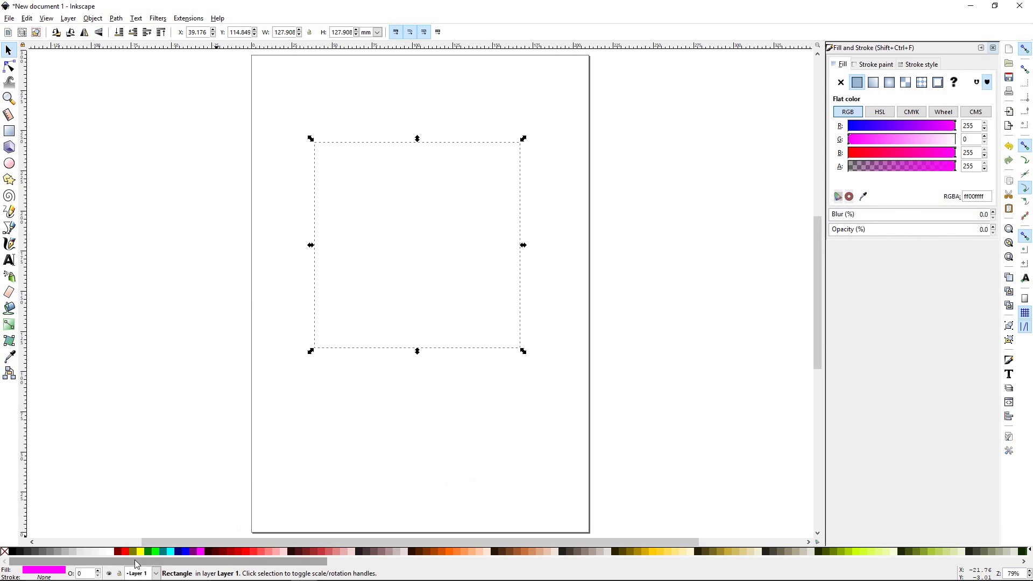
left_click(98, 572)
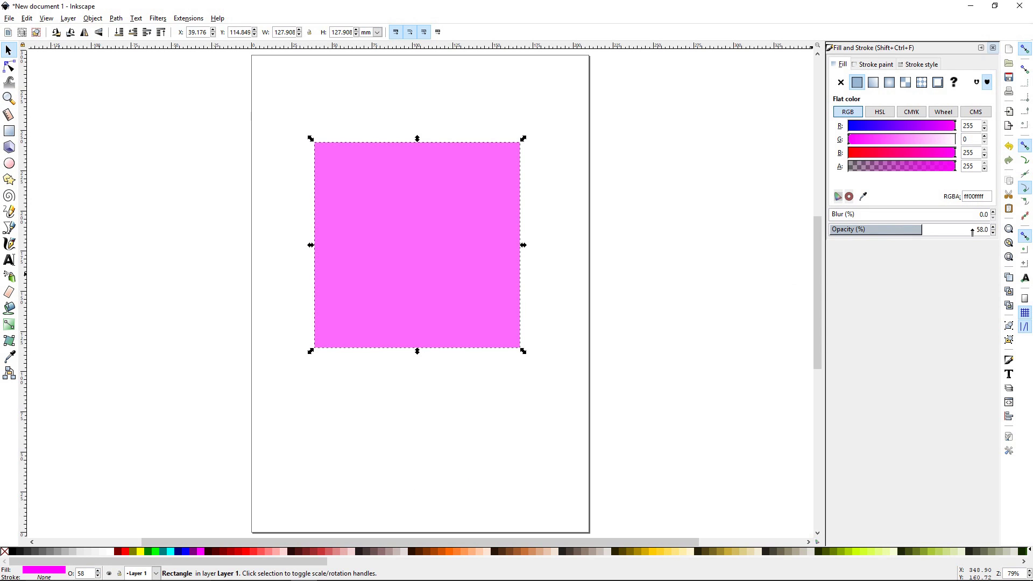
left_click(992, 227)
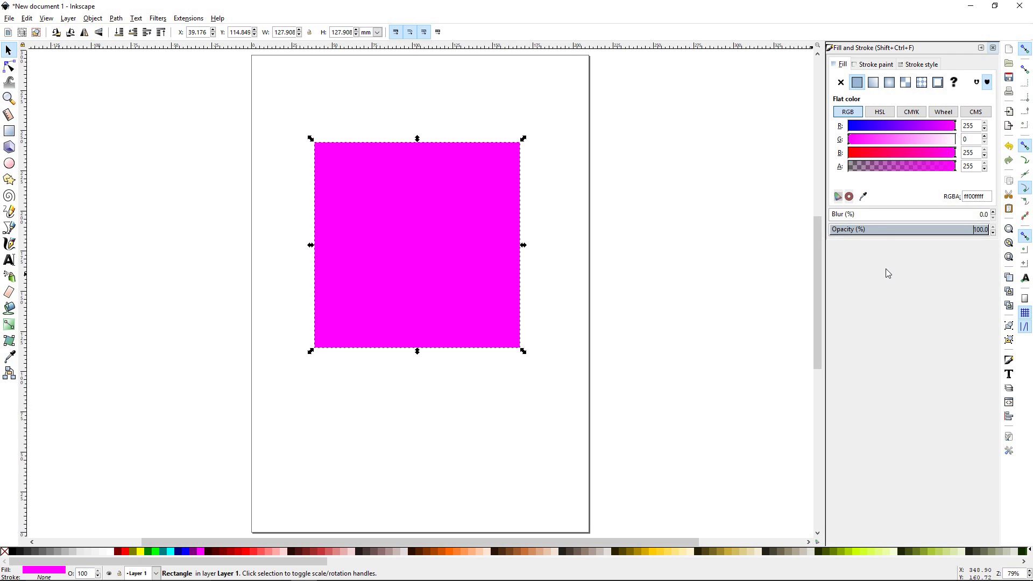
Fade the first square to 0 and draw a 93.419 × 82.035 mm rectangle right of the page at full opacity.
left_click(9, 130)
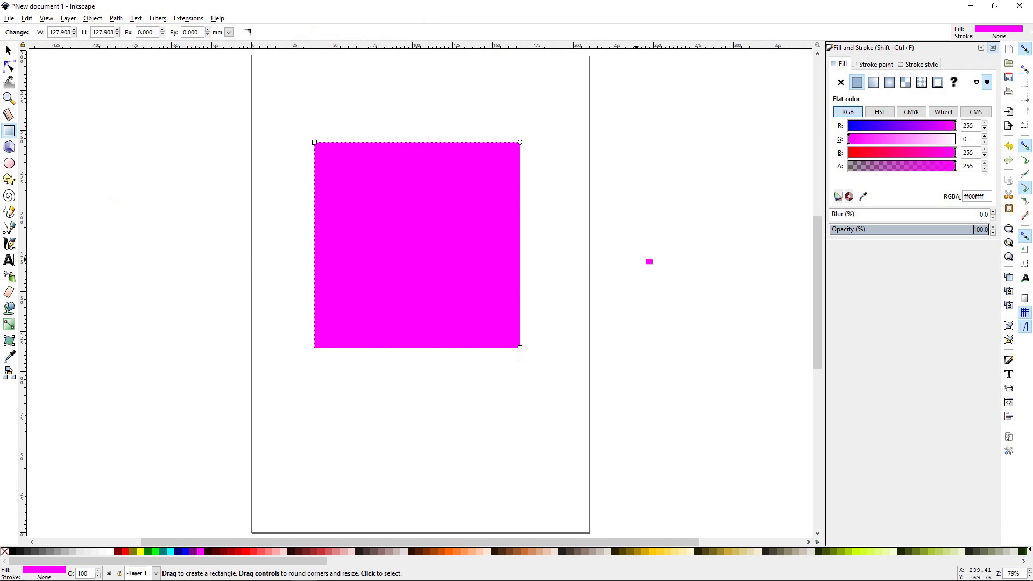
left_click_drag(905, 230, 783, 231)
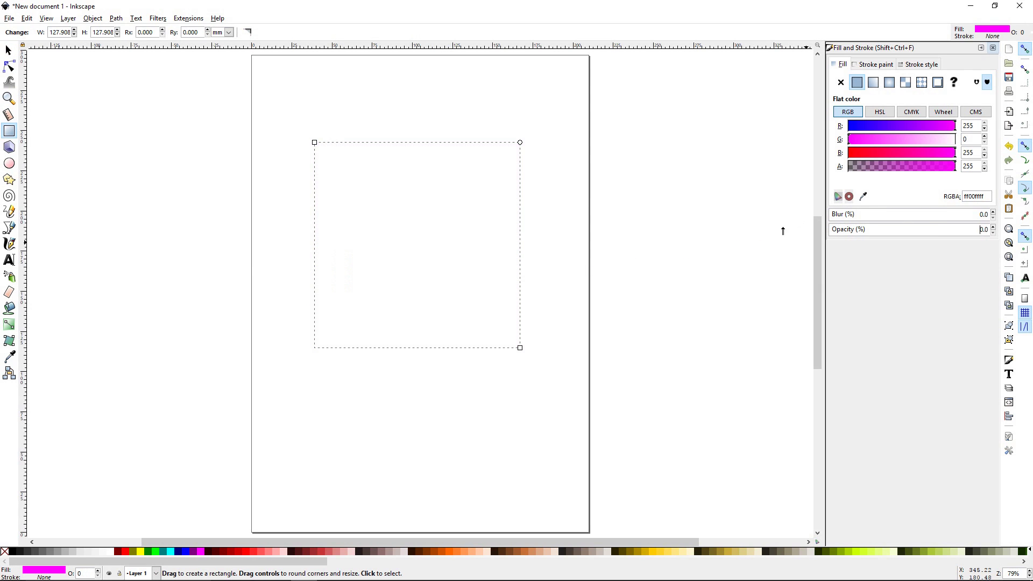
left_click_drag(577, 181, 727, 313)
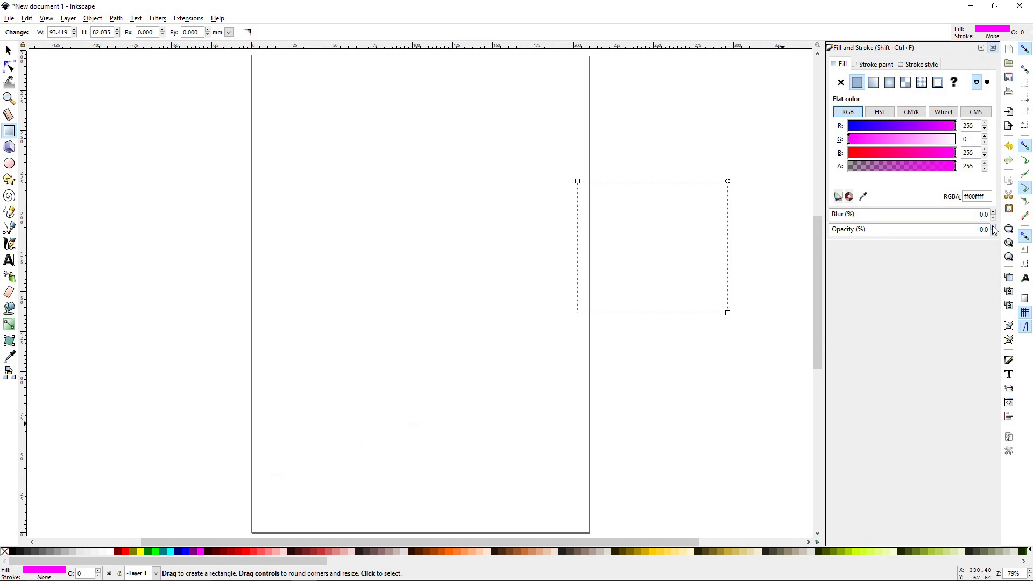
left_click_drag(993, 227, 992, 227)
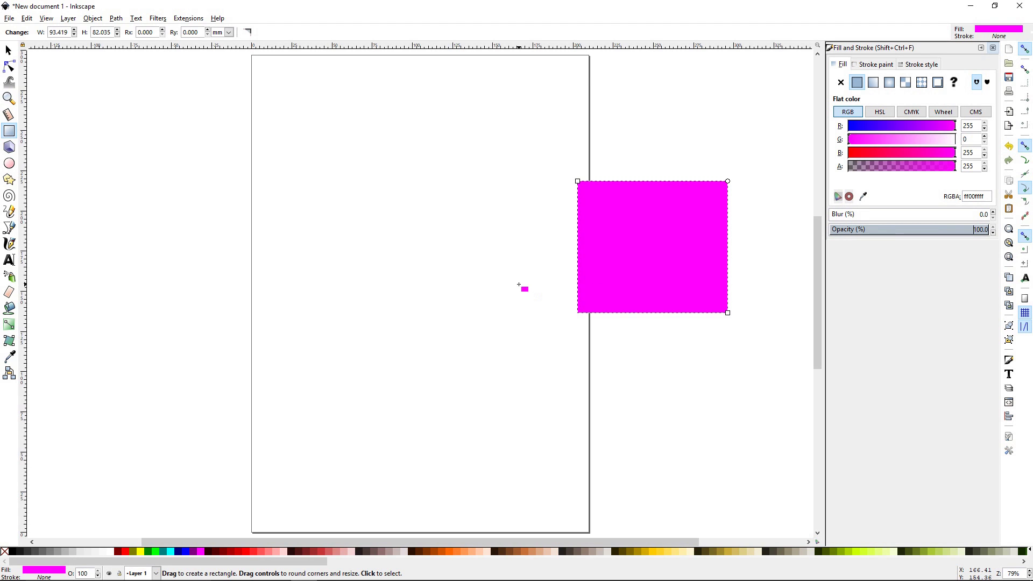